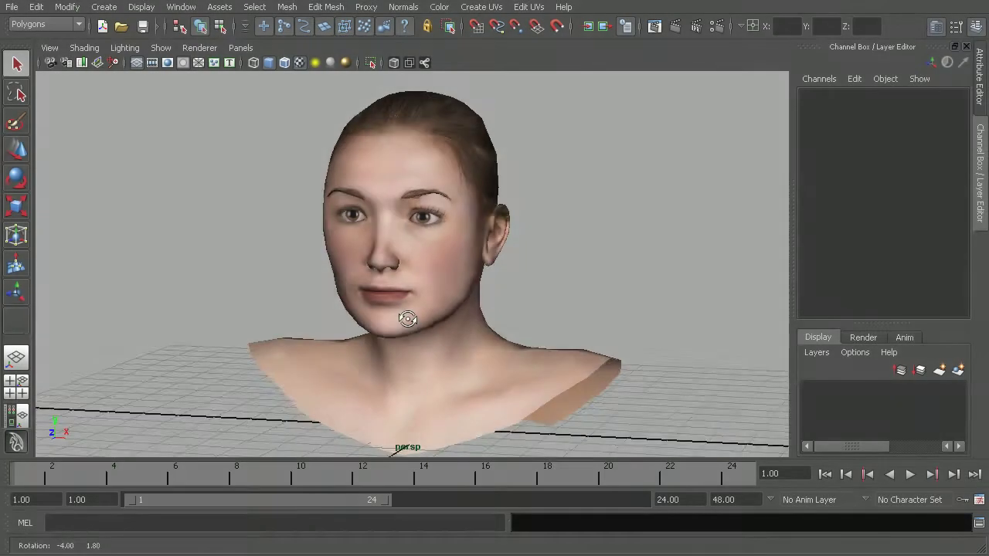
Select the head mesh and switch it to face component mode
alt+drag(408, 318, 429, 280)
alt+right_drag(411, 313, 492, 340)
alt+drag(492, 340, 466, 309)
click(466, 307)
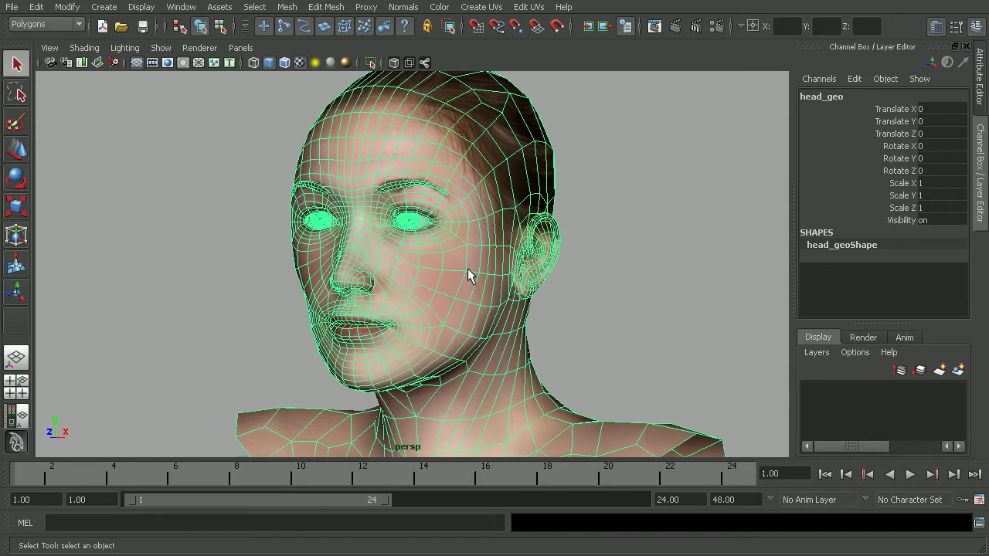
right_click(479, 216)
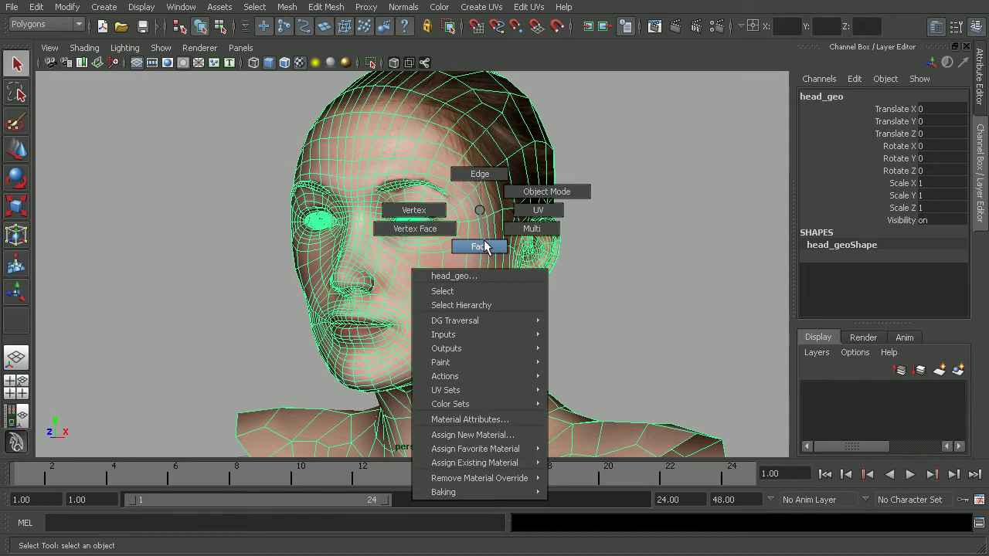
right_drag(484, 246, 483, 247)
alt+drag(482, 247, 478, 231)
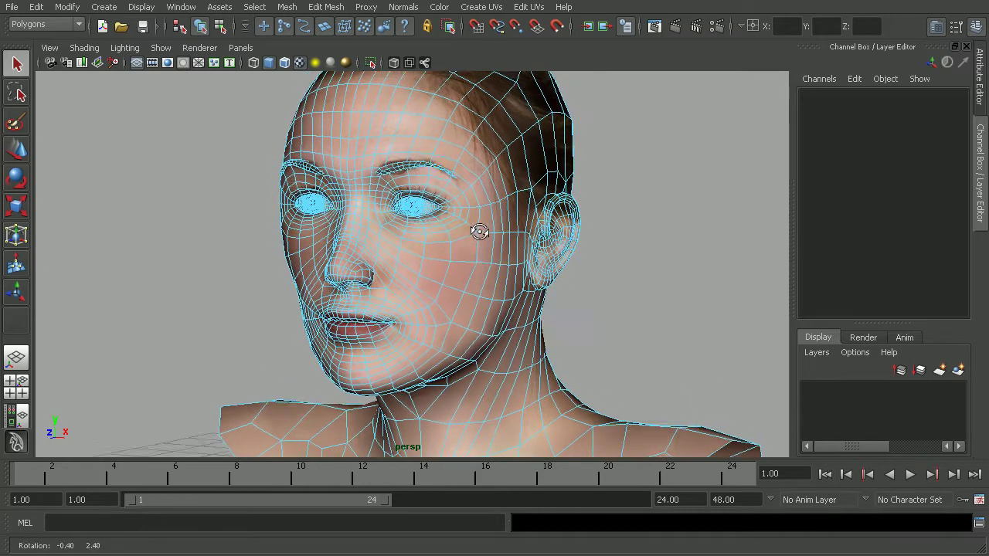
Select several faces on the cheek below and beside the eye
click(466, 246)
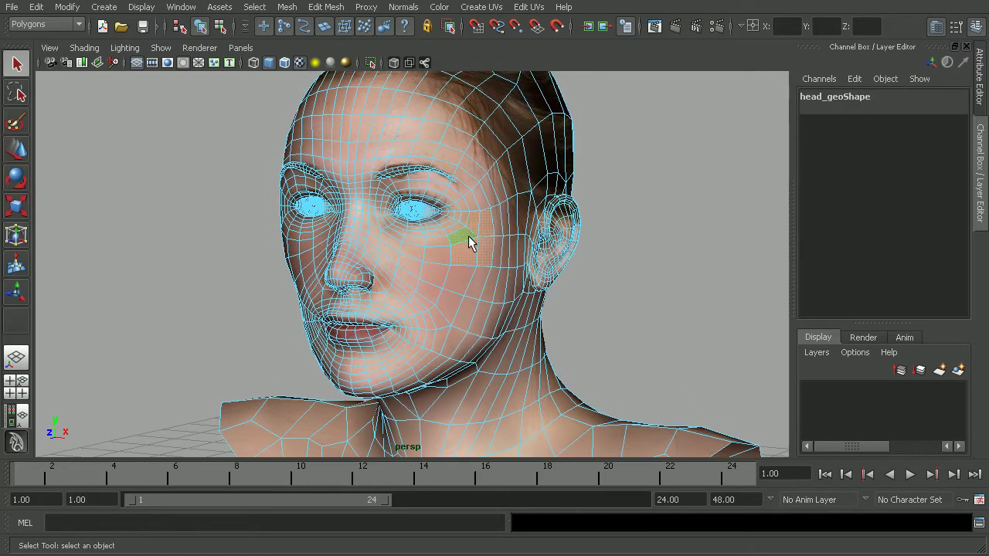
click(435, 253)
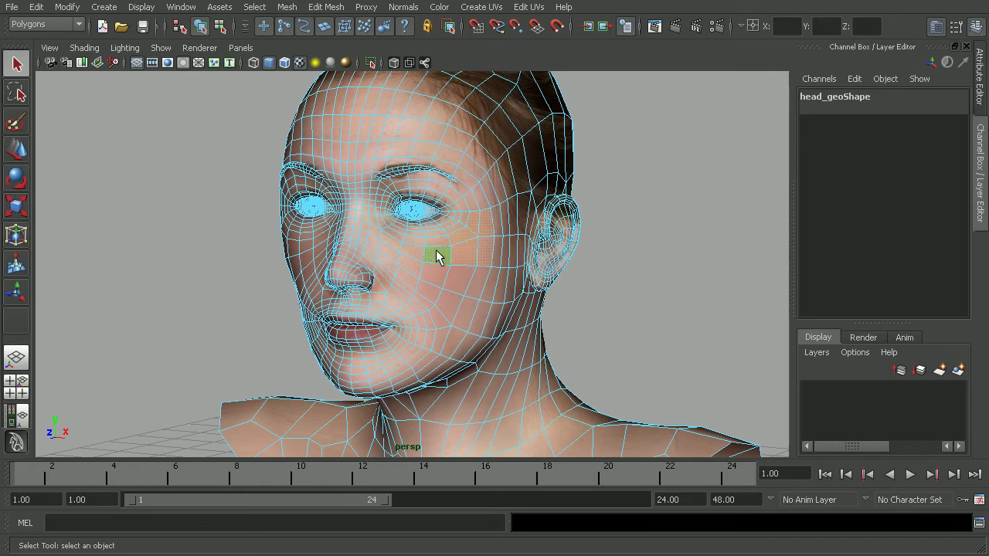
alt+drag(446, 269, 497, 316)
alt+right_drag(497, 316, 607, 361)
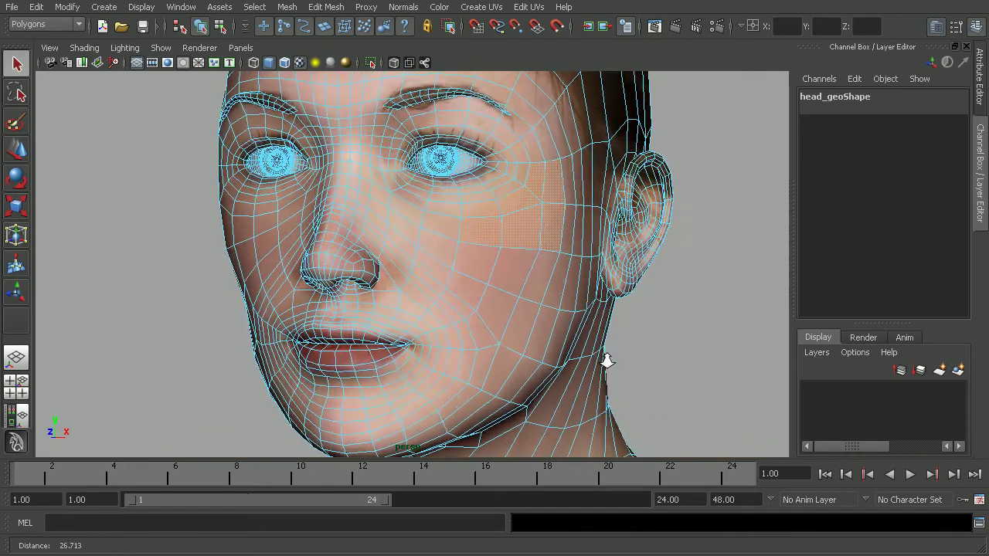
alt+drag(607, 361, 470, 274)
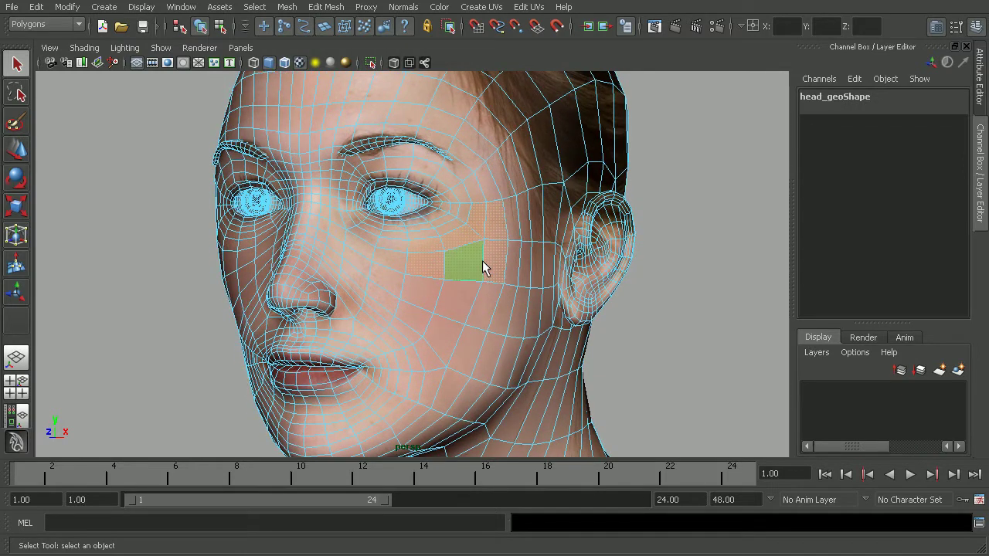
Select a patch of adjoining faces on the hair area above the ear
alt+drag(512, 201, 498, 223)
drag(460, 176, 562, 195)
shift+click(497, 220)
shift+click(524, 235)
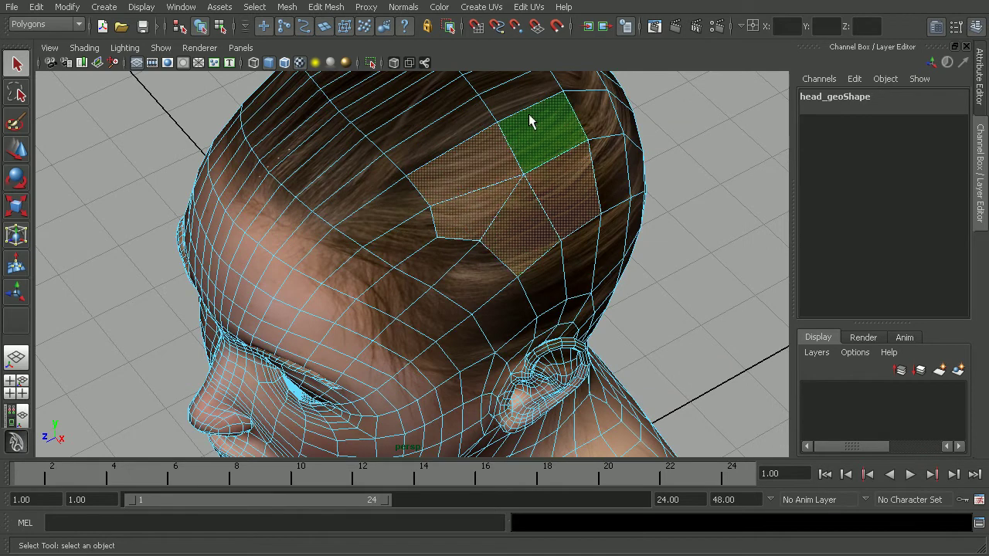
shift+click(514, 97)
alt+drag(477, 155, 523, 227)
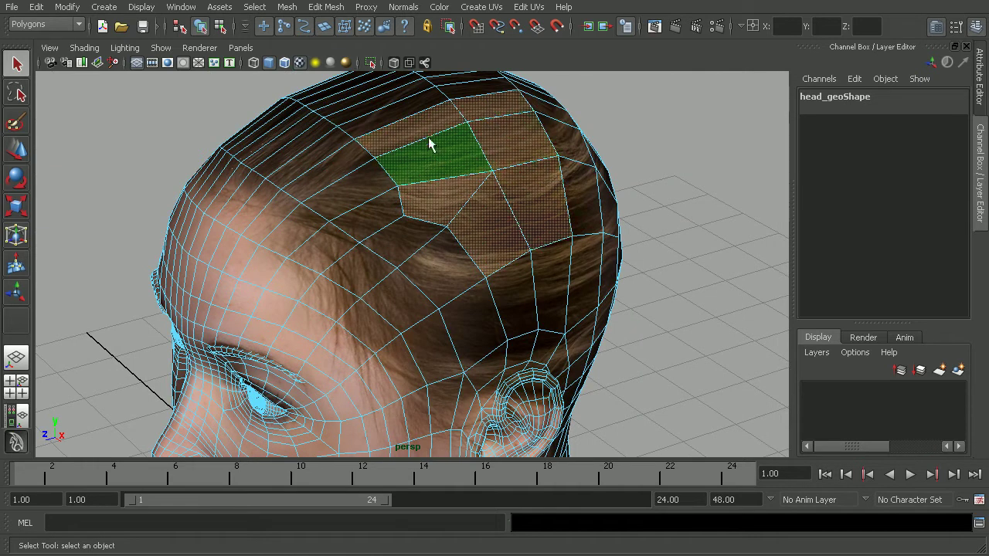
Convert the face selection on the hair area to vertices
shift+right_click(498, 147)
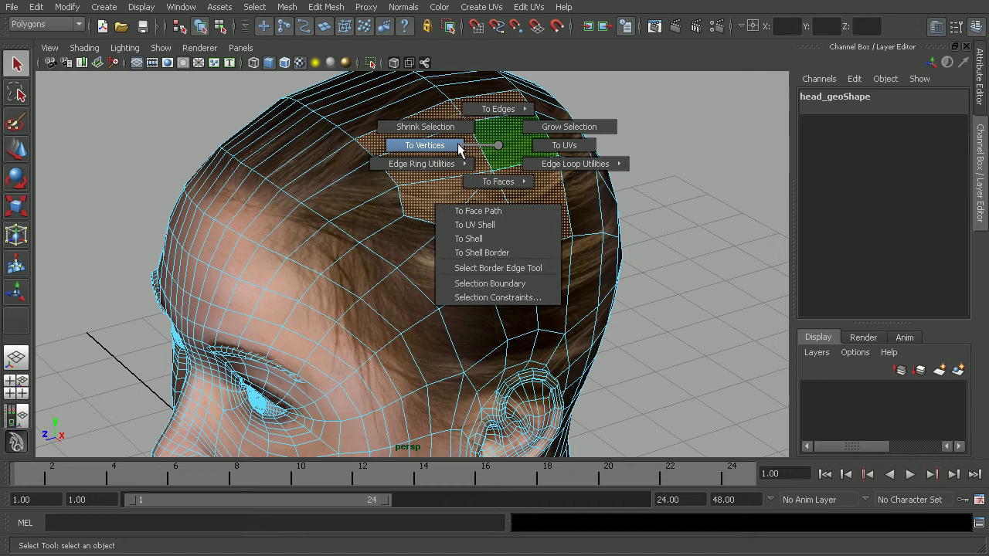
click(460, 145)
alt+drag(516, 214, 335, 210)
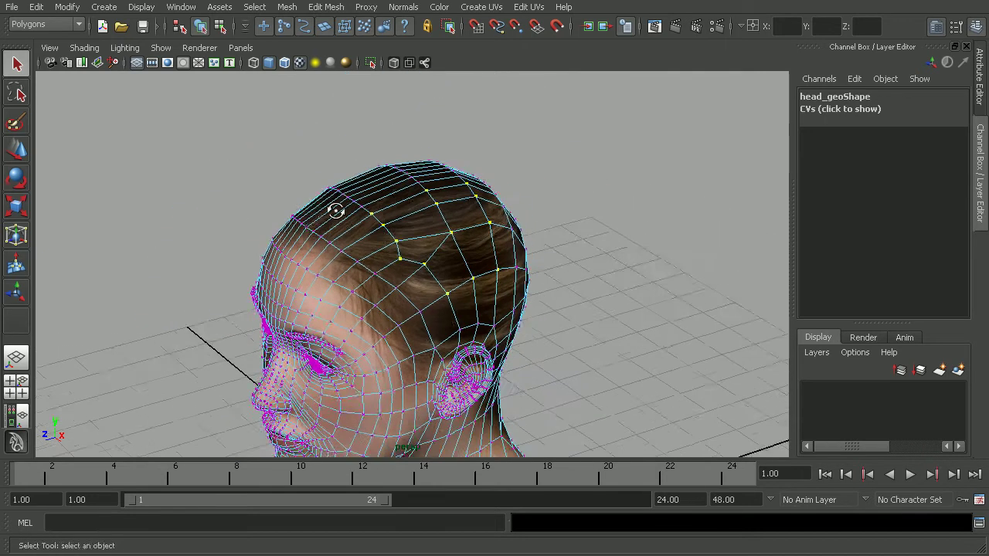
alt+right_drag(335, 210, 413, 223)
alt+middle_drag(413, 223, 406, 227)
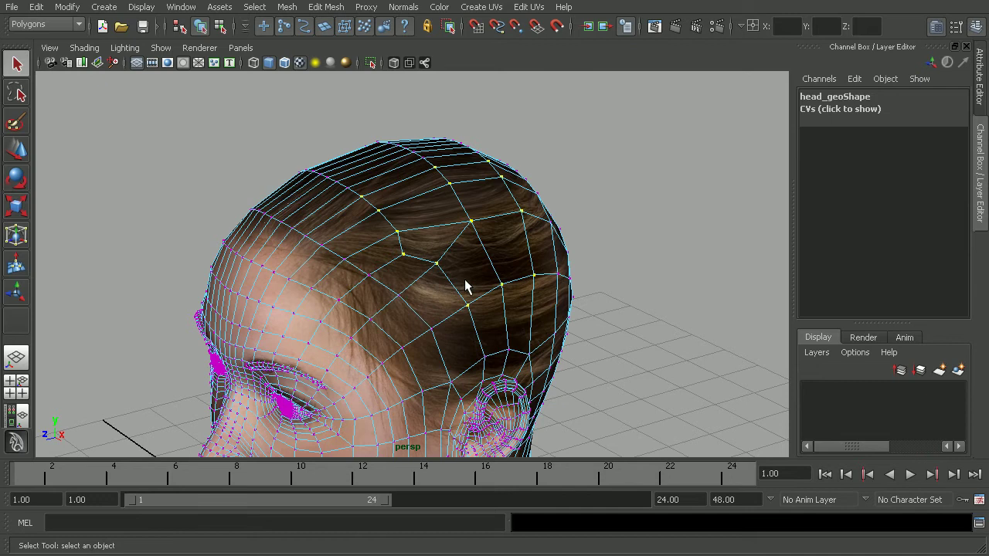
Return the head mesh to object mode, clearing the vertex selection
right_drag(464, 279, 495, 261)
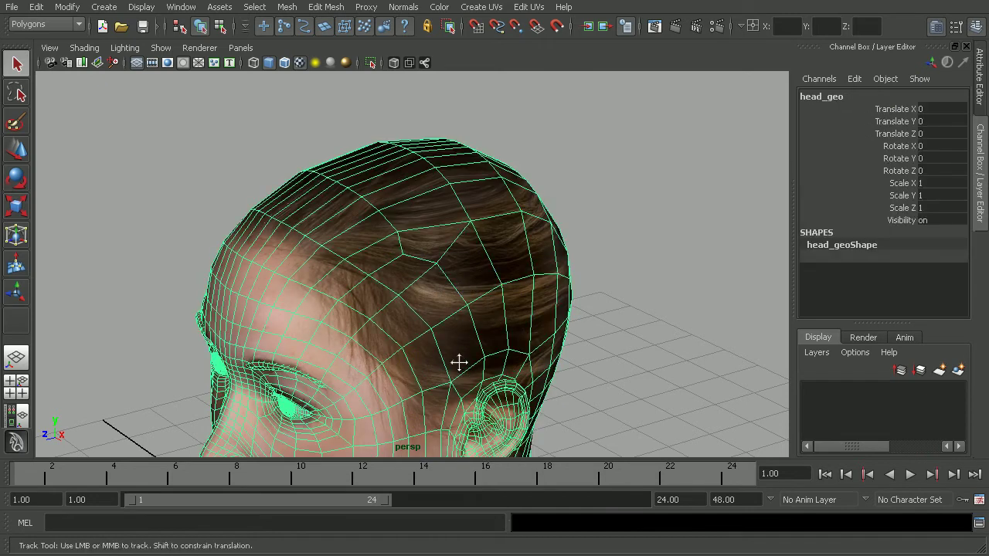
mouse_move(460, 277)
alt+mouse_down()
mouse_move(460, 288)
mouse_move(465, 276)
alt+mouse_up()
alt+drag(455, 316, 510, 296)
alt+right_drag(509, 296, 485, 267)
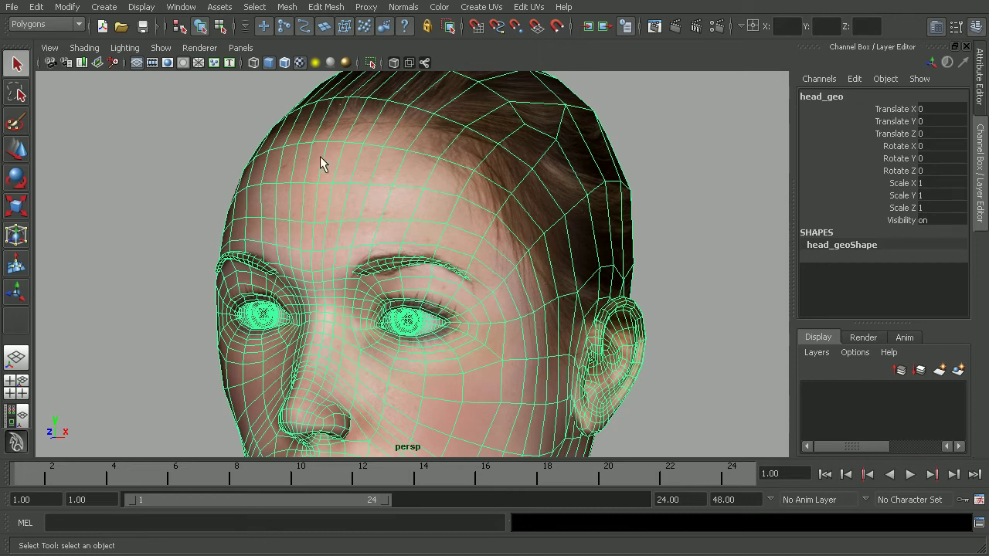
mouse_move(495, 286)
alt+mouse_down()
mouse_move(481, 265)
mouse_move(482, 278)
mouse_move(498, 275)
alt+mouse_up()
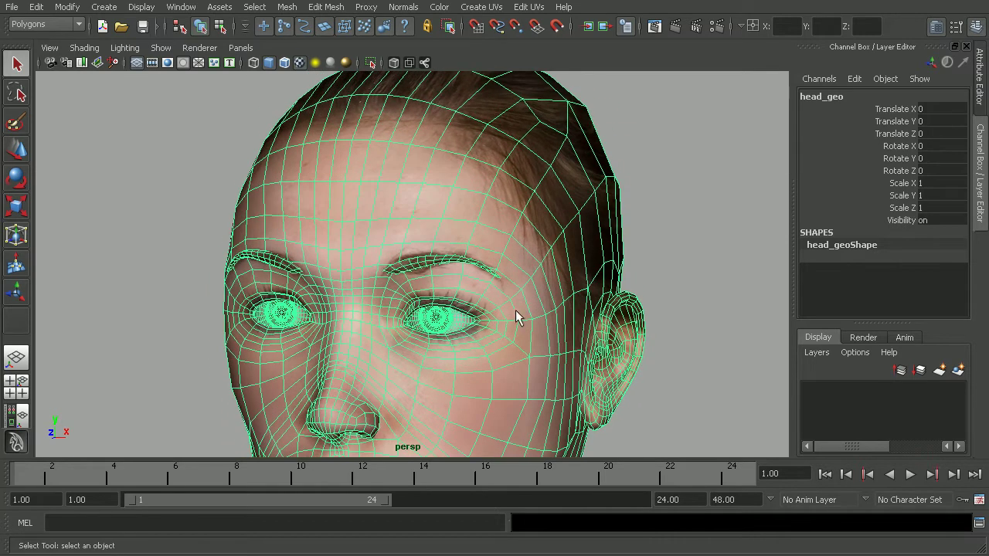
alt+middle_drag(430, 275, 459, 303)
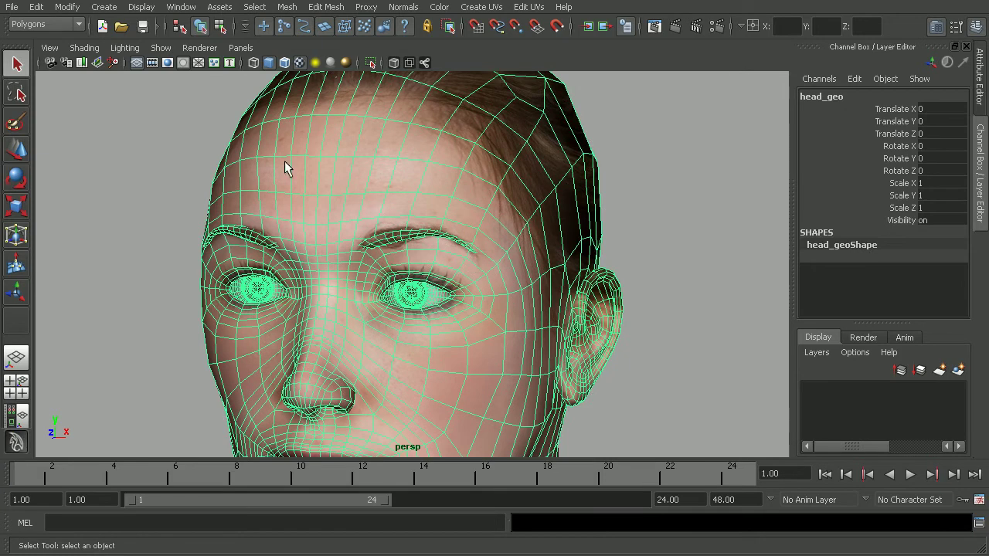
Open the UV Texture Editor for the head, enlarge its window and dim the texture image behind the UVs
click(183, 7)
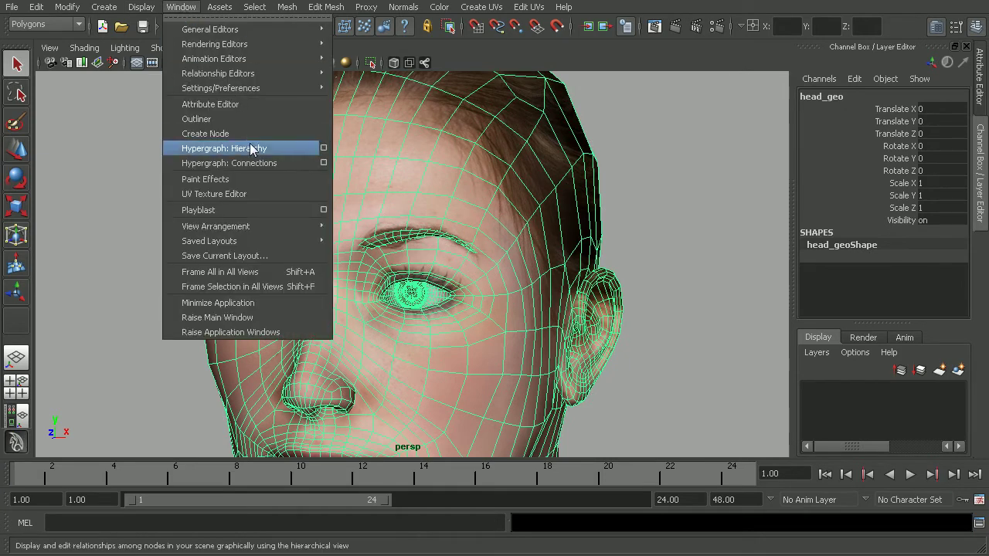
click(245, 194)
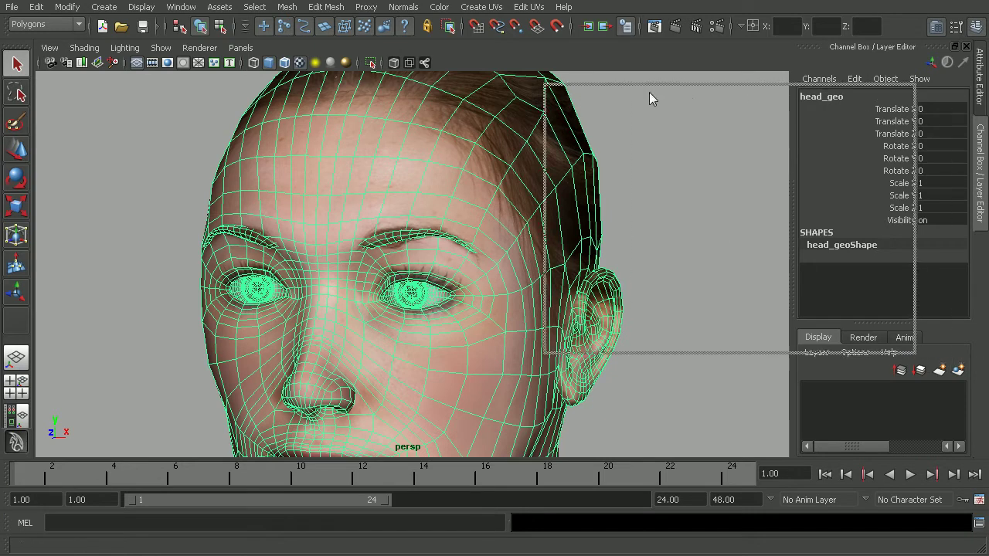
drag(859, 344, 933, 498)
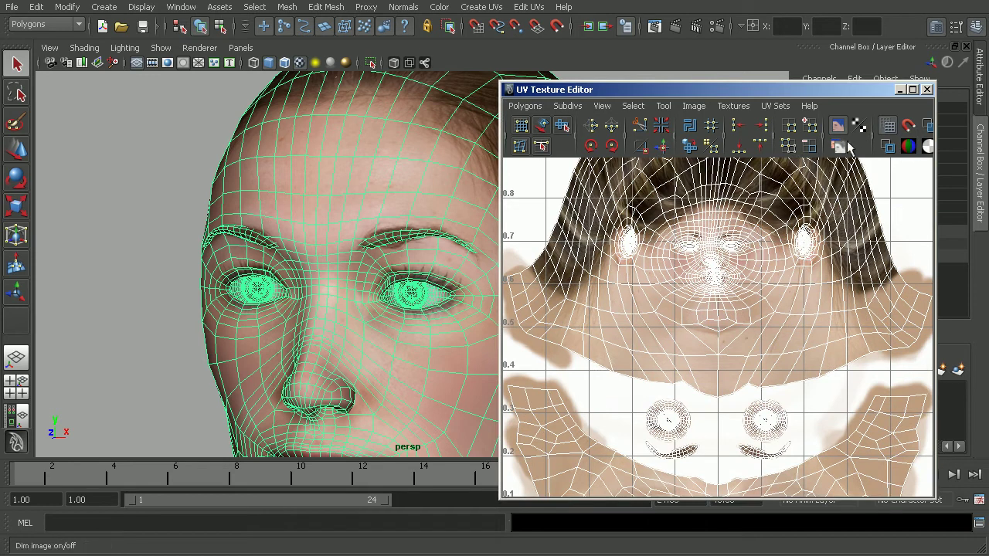
click(840, 147)
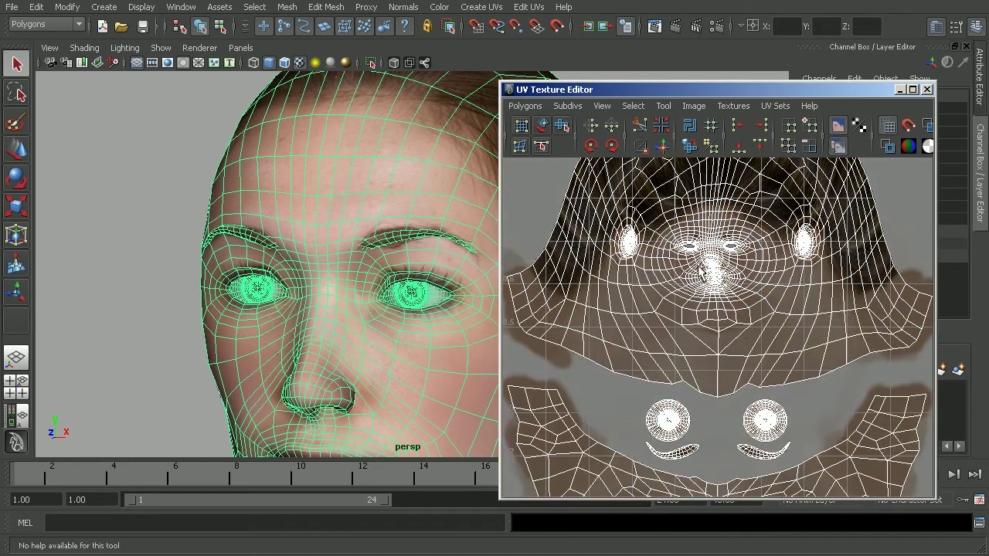
scroll(691, 357, up, 2)
scroll(691, 357, up, 5)
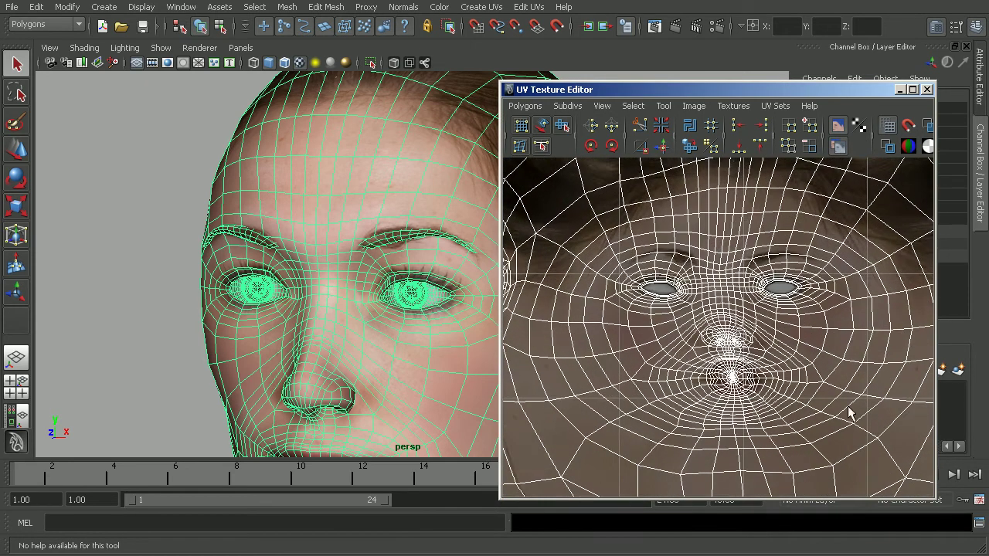
scroll(688, 398, up, 6)
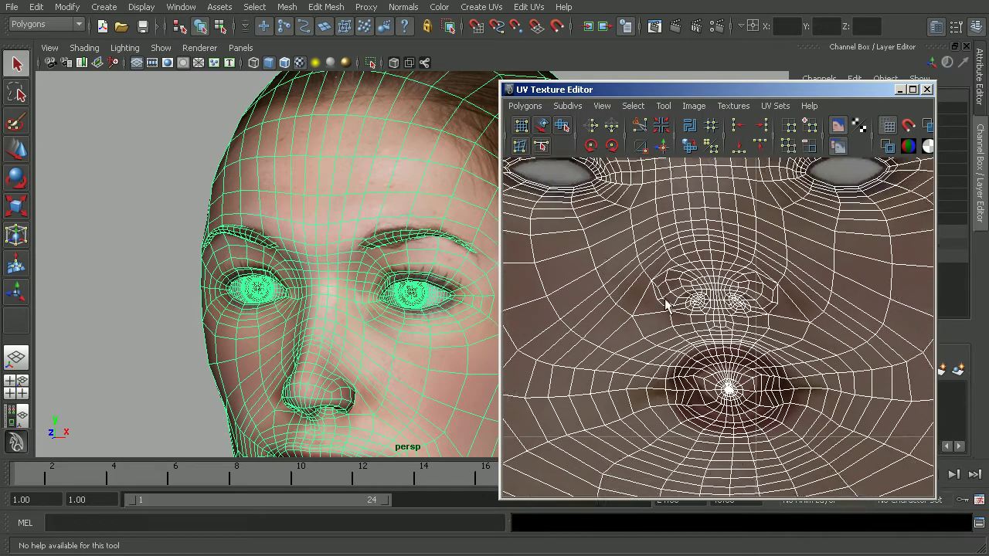
scroll(615, 263, up, 2)
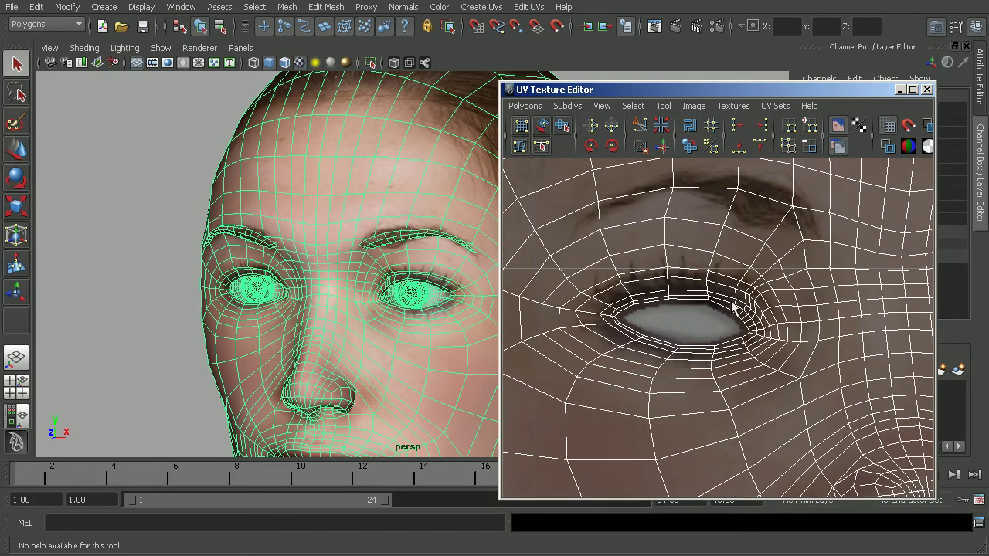
Switch to UV component mode and select all UVs of the eyebrow shell beneath the first eye shell
right_drag(696, 358, 750, 356)
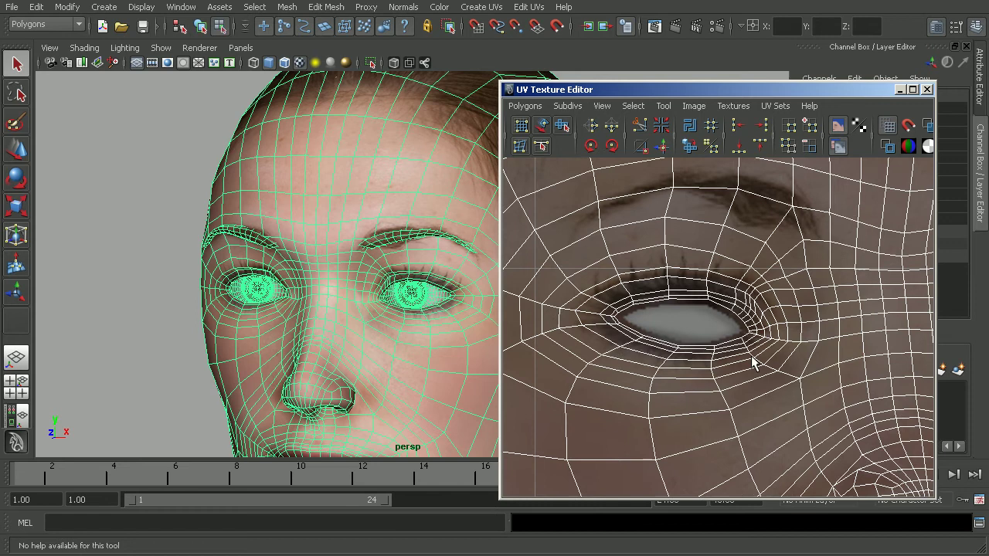
alt+middle_drag(759, 450, 767, 332)
alt+right_drag(768, 332, 536, 320)
alt+middle_drag(579, 385, 602, 245)
alt+right_drag(649, 245, 585, 245)
alt+middle_drag(587, 371, 587, 199)
alt+right_drag(587, 199, 702, 199)
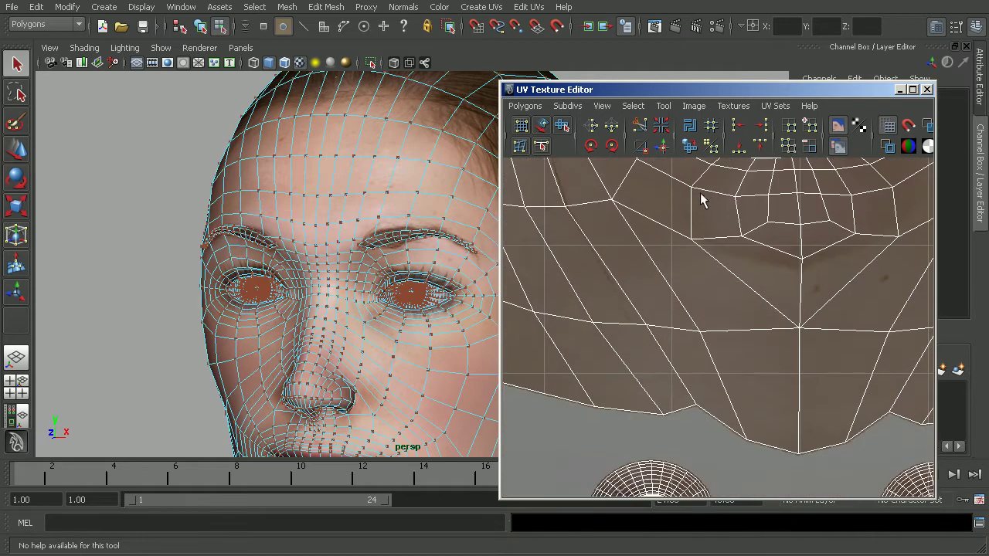
alt+middle_drag(672, 400, 719, 235)
alt+middle_drag(693, 413, 691, 281)
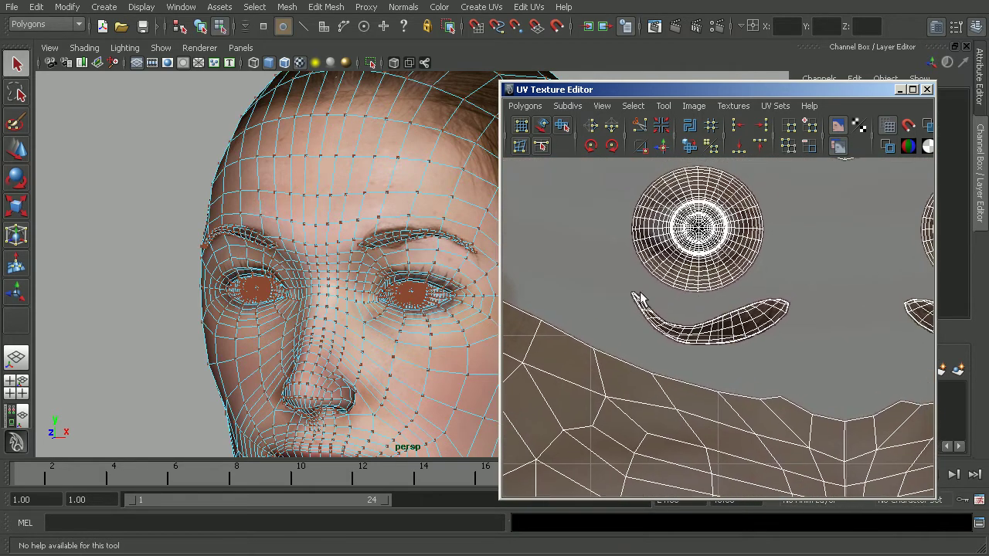
drag(660, 334, 629, 291)
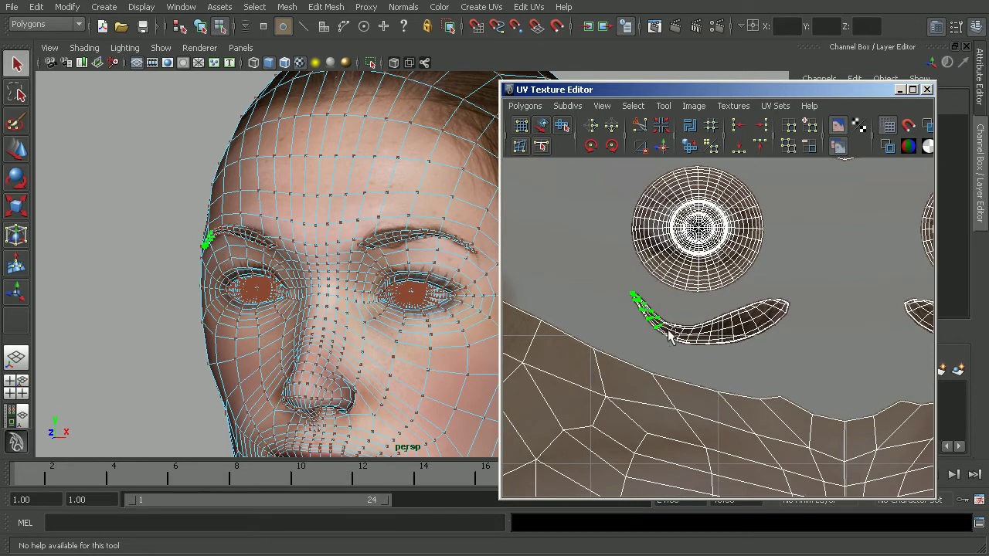
shift+drag(671, 336, 702, 353)
shift+drag(686, 313, 734, 358)
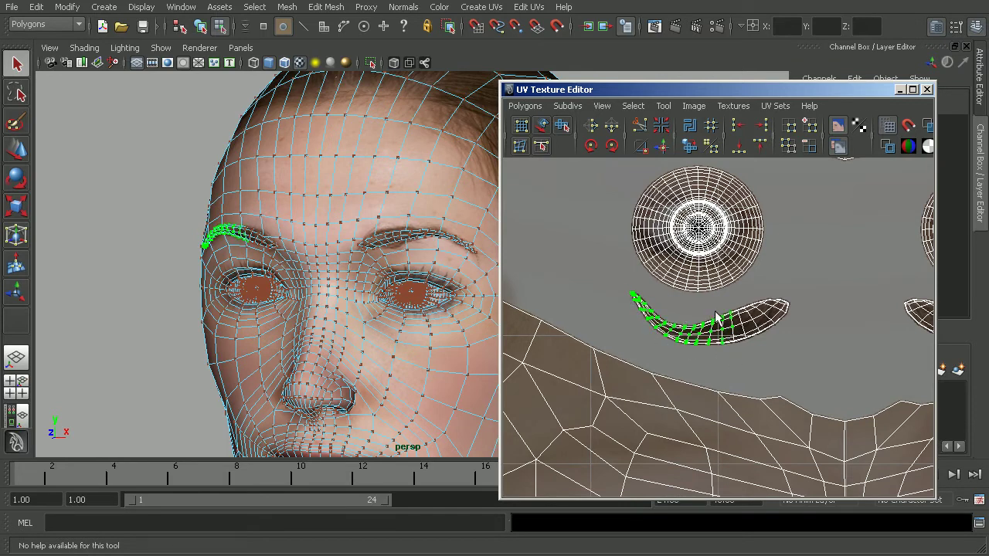
shift+drag(717, 317, 751, 354)
shift+drag(736, 303, 784, 352)
Convert the eyebrow's UV selection to faces
alt+middle_drag(333, 260, 396, 276)
alt+right_drag(267, 234, 396, 287)
scroll(395, 288, up, 4)
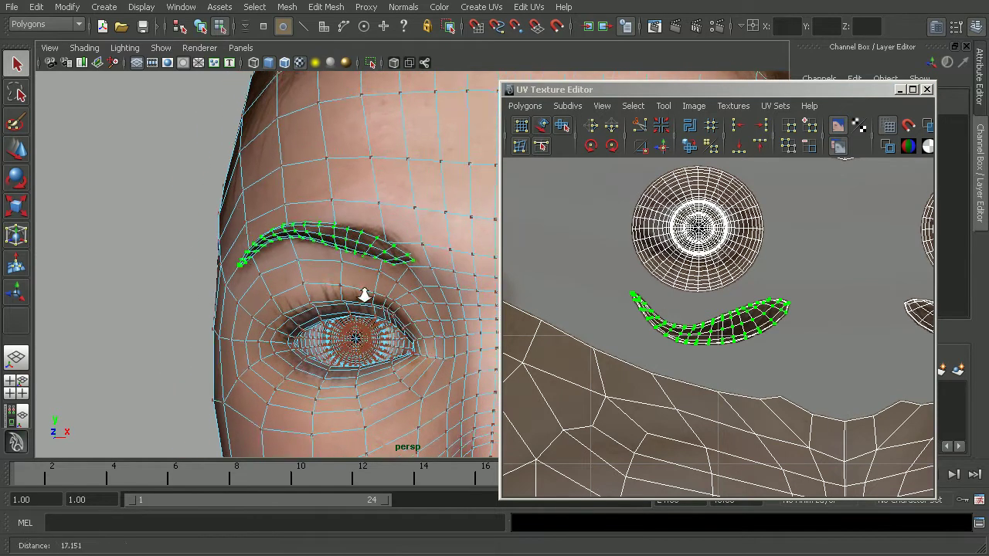
ctrl+right_click(343, 242)
ctrl+right_drag(344, 241, 352, 301)
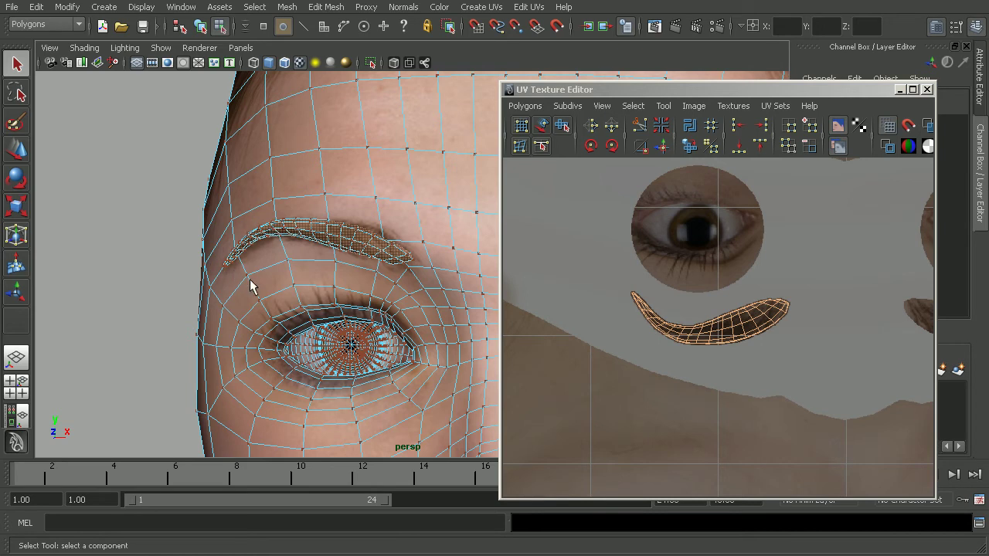
Clear the eyebrow selection, switch to edge component mode and select the edge loop circling the eye outside the eyelids
click(353, 290)
alt+middle_drag(359, 309, 357, 289)
alt+right_drag(357, 289, 381, 302)
alt+drag(322, 331, 342, 333)
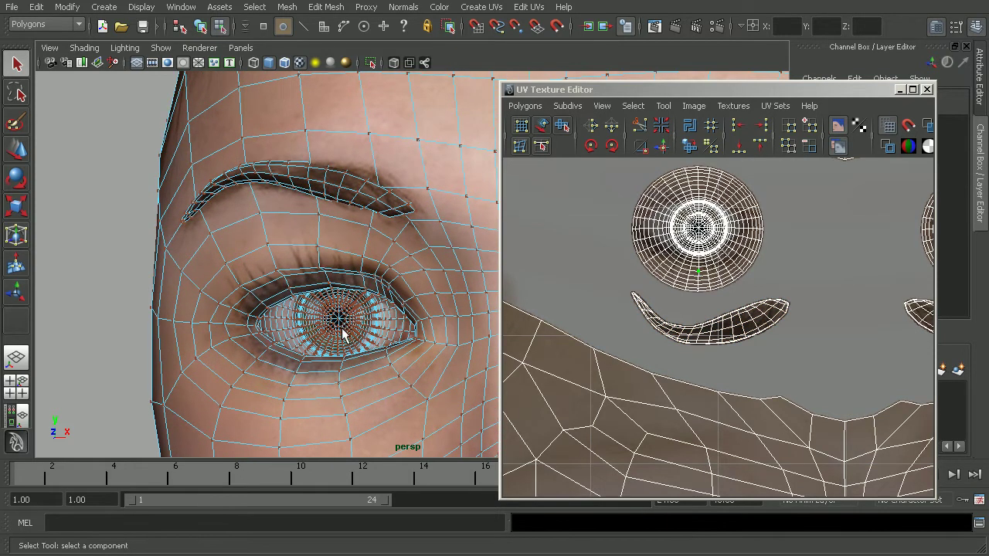
right_drag(324, 270, 323, 218)
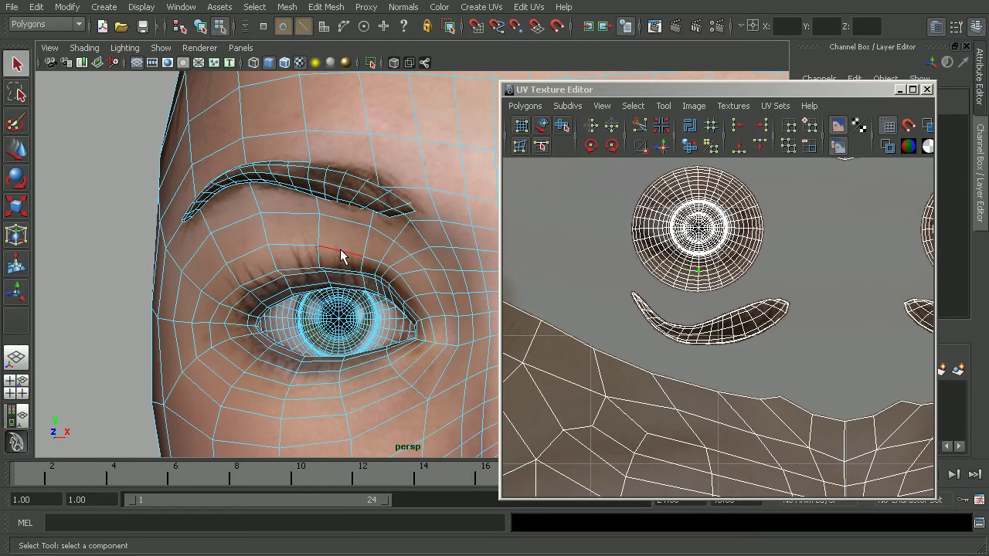
click(328, 252)
Examine where the selected edge loop around the eye lies in the head's UV layout
alt+middle_drag(661, 348, 670, 393)
alt+right_drag(669, 393, 549, 301)
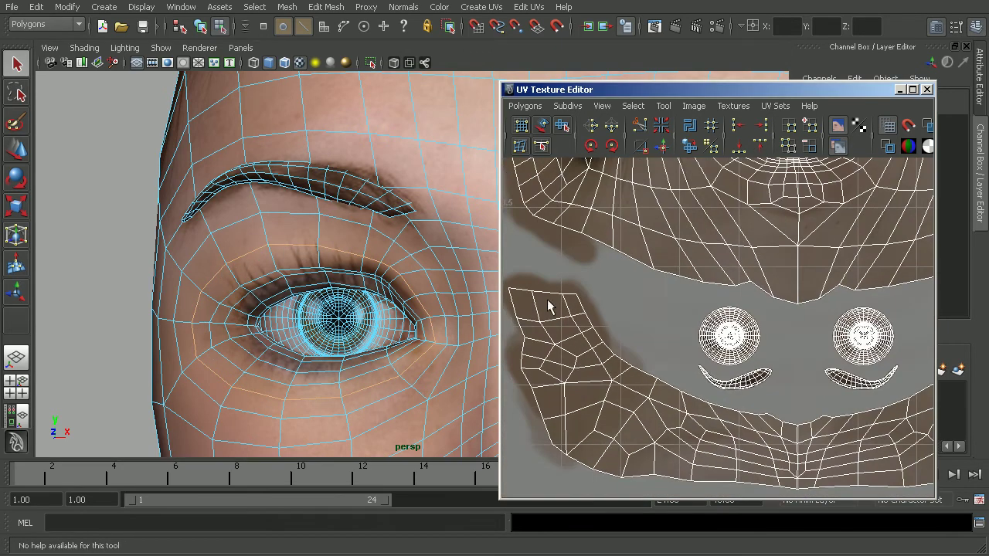
alt+middle_drag(664, 209, 706, 434)
alt+middle_drag(680, 270, 565, 270)
alt+right_drag(680, 348, 872, 379)
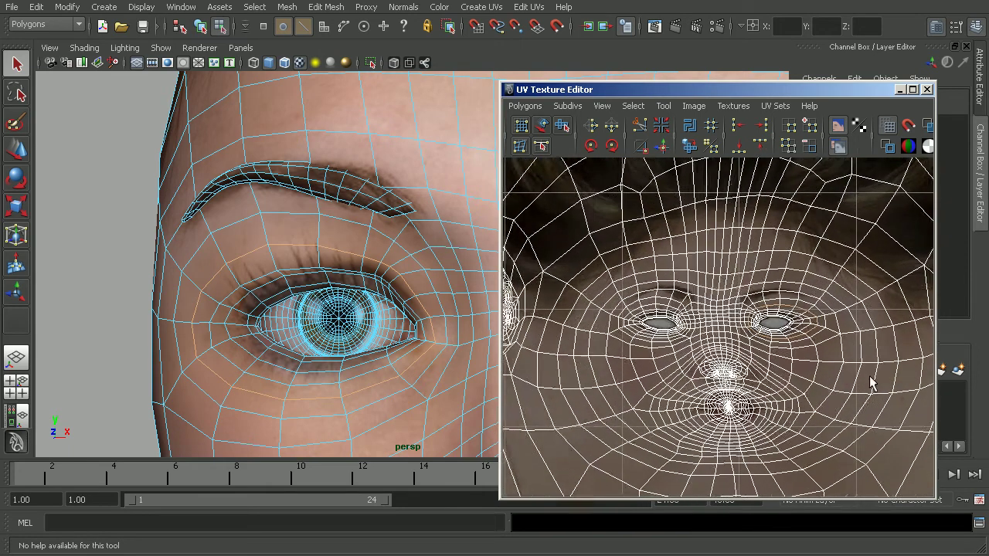
alt+middle_drag(818, 344, 715, 344)
alt+right_drag(715, 344, 853, 344)
alt+middle_drag(680, 374, 718, 379)
alt+right_drag(719, 379, 794, 380)
alt+middle_drag(713, 362, 757, 360)
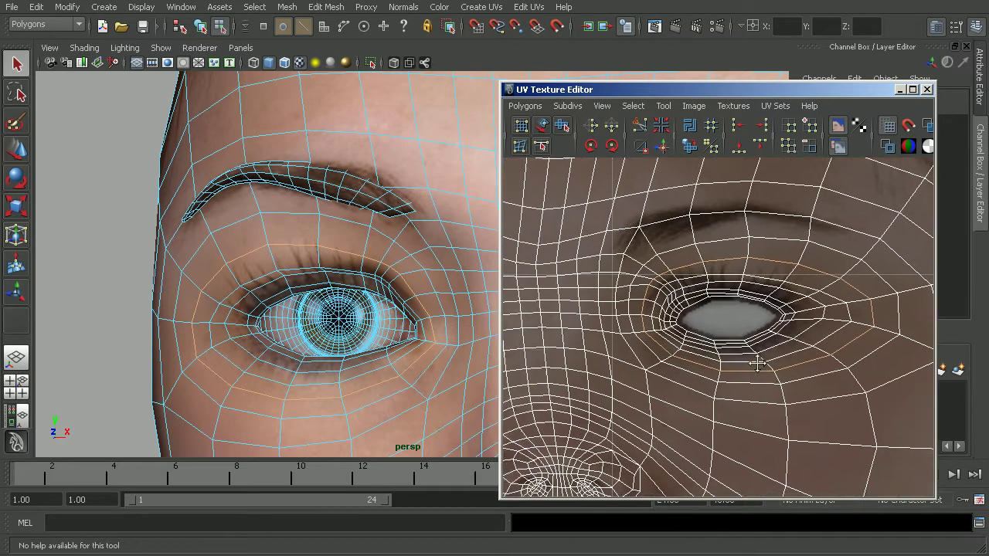
Convert the selected edge loop around the eye to UVs in the UV Texture Editor
alt+right_drag(757, 360, 804, 384)
alt+middle_drag(803, 383, 770, 363)
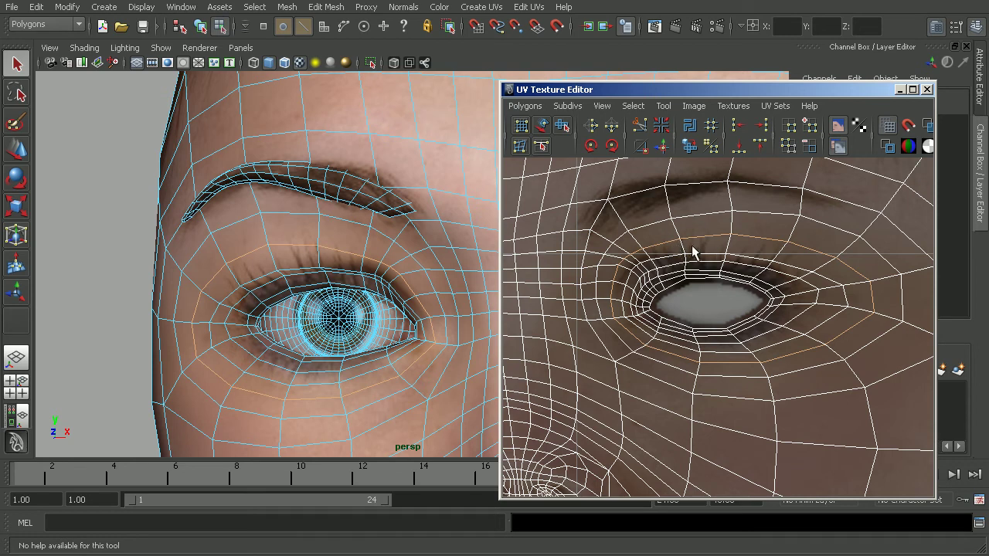
ctrl+right_click(739, 244)
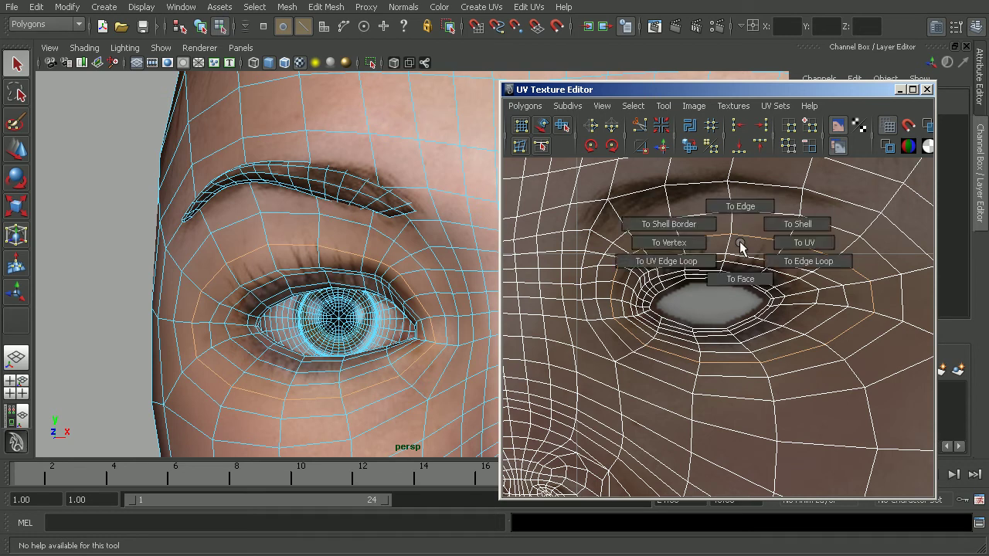
ctrl+right_drag(740, 244, 786, 249)
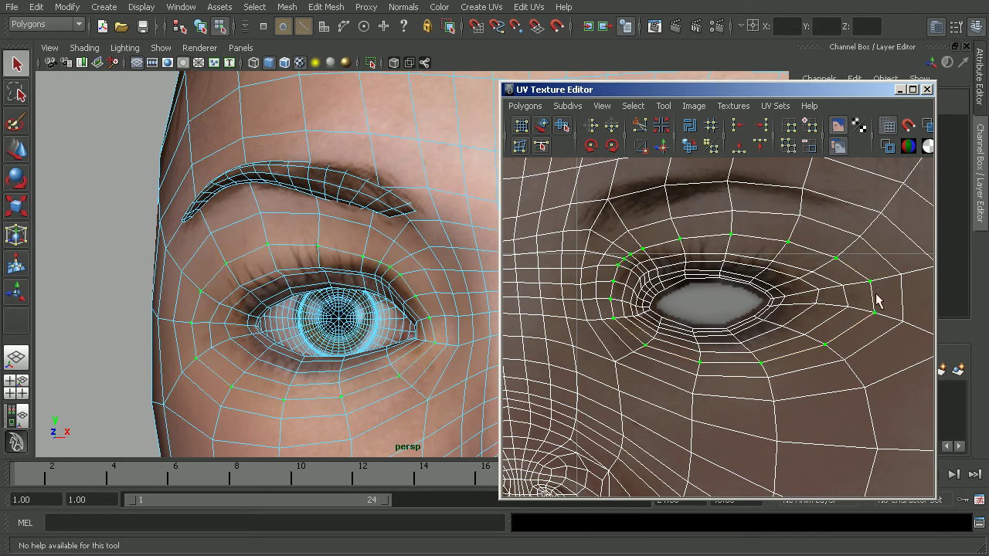
Try shifting the eye loop's UVs slightly toward the nose with the Move tool, and undo the move
key(w)
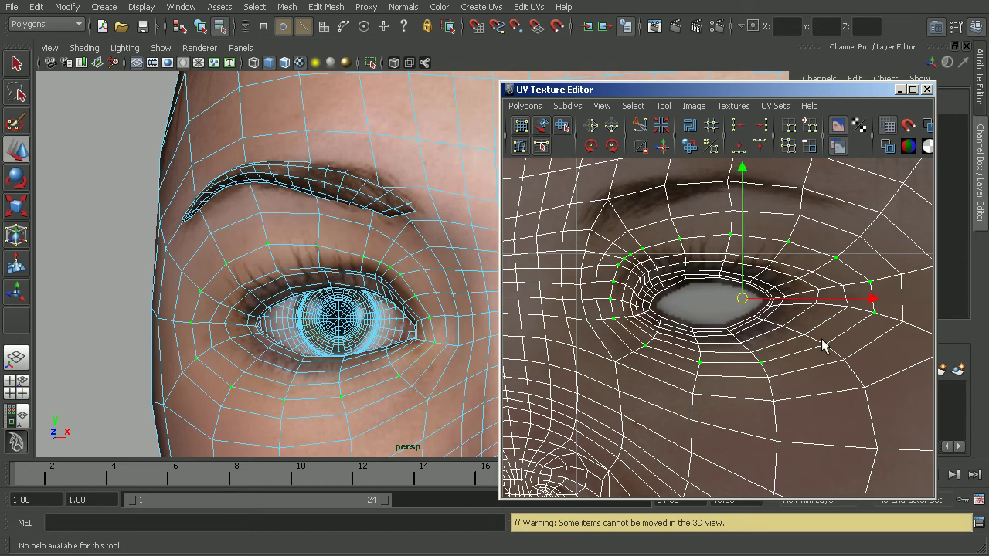
mouse_move(741, 300)
mouse_down()
mouse_move(728, 289)
mouse_move(757, 301)
mouse_move(724, 295)
mouse_move(750, 309)
mouse_move(727, 295)
mouse_up()
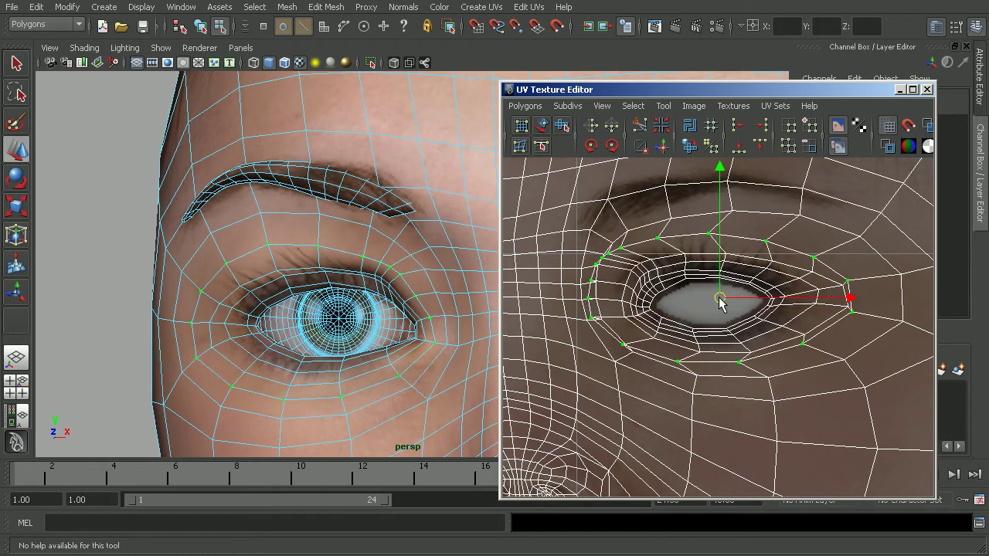
key(ctrl+z)
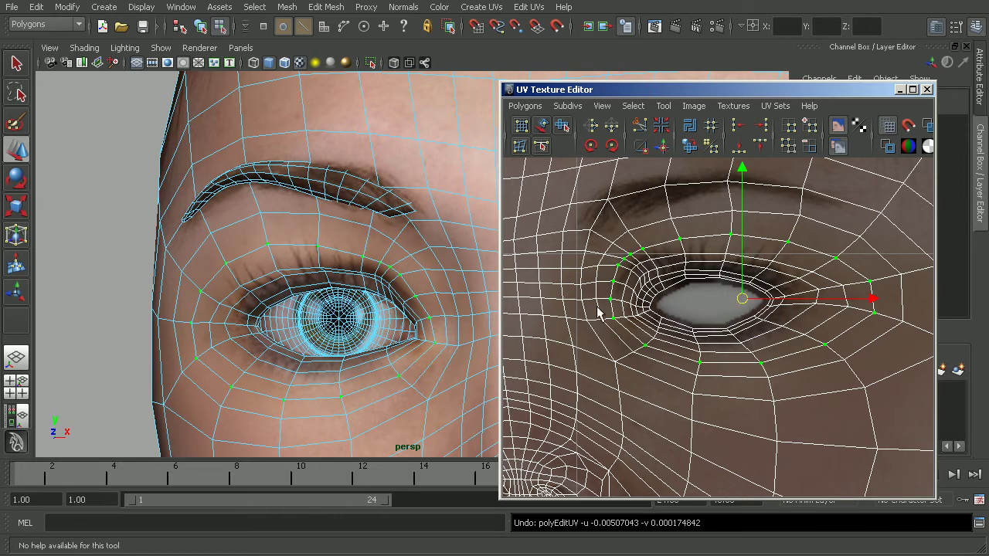
Return the head mesh to object mode and undo the keyframe set on it
right_drag(437, 281, 468, 256)
click(447, 282)
key(s)
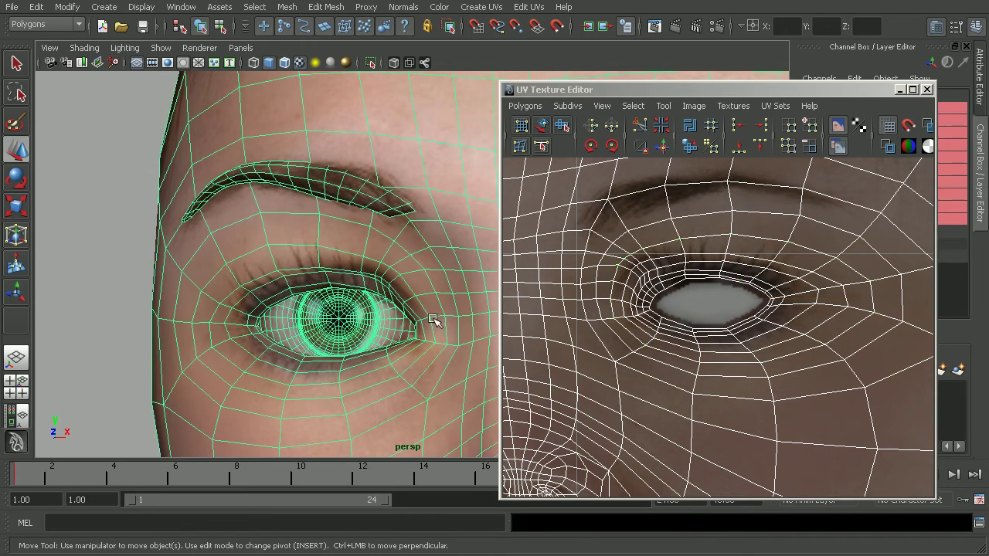
key(ctrl+z)
key(ctrl+z)
Examine the whole face's mesh from an angled view alongside the eye area of its UV layout
alt+right_drag(431, 315, 287, 307)
alt+middle_drag(403, 331, 278, 291)
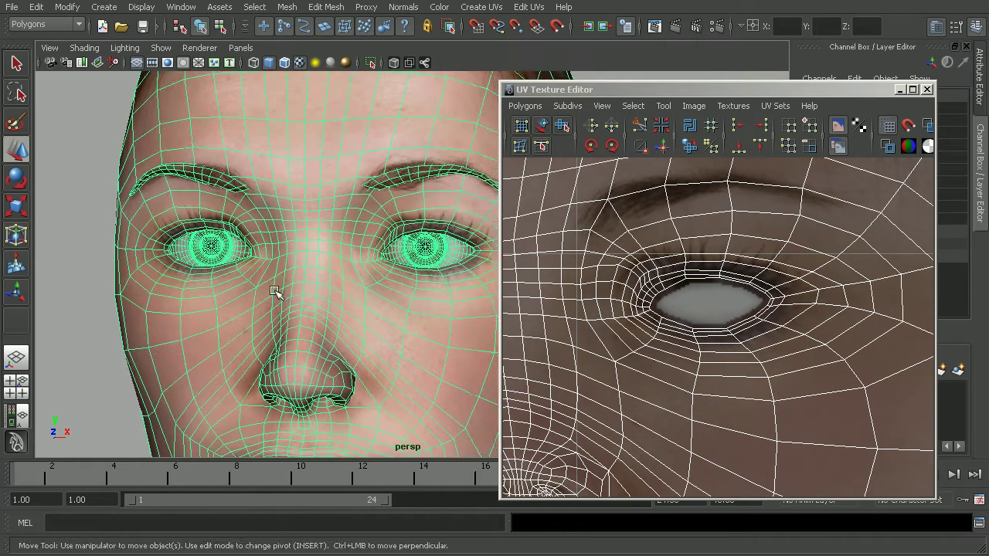
alt+drag(309, 288, 273, 288)
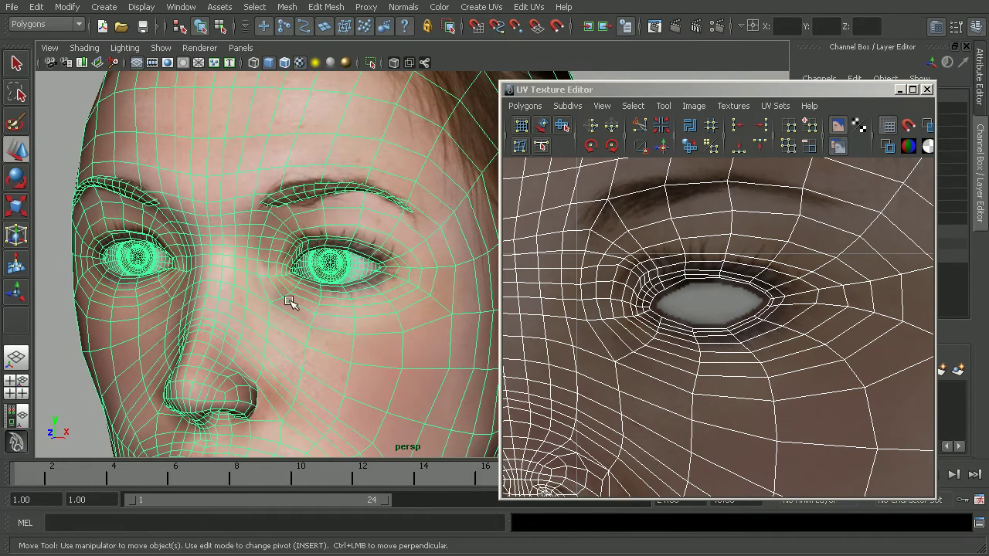
drag(730, 90, 732, 76)
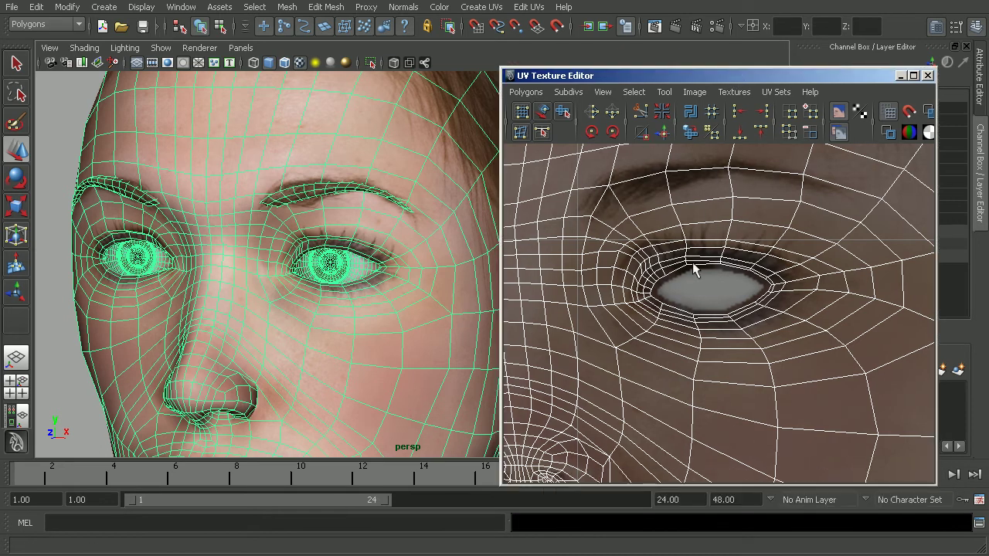
mouse_move(693, 269)
alt+middle_down()
mouse_move(629, 231)
mouse_move(683, 294)
mouse_move(682, 282)
alt+middle_up()
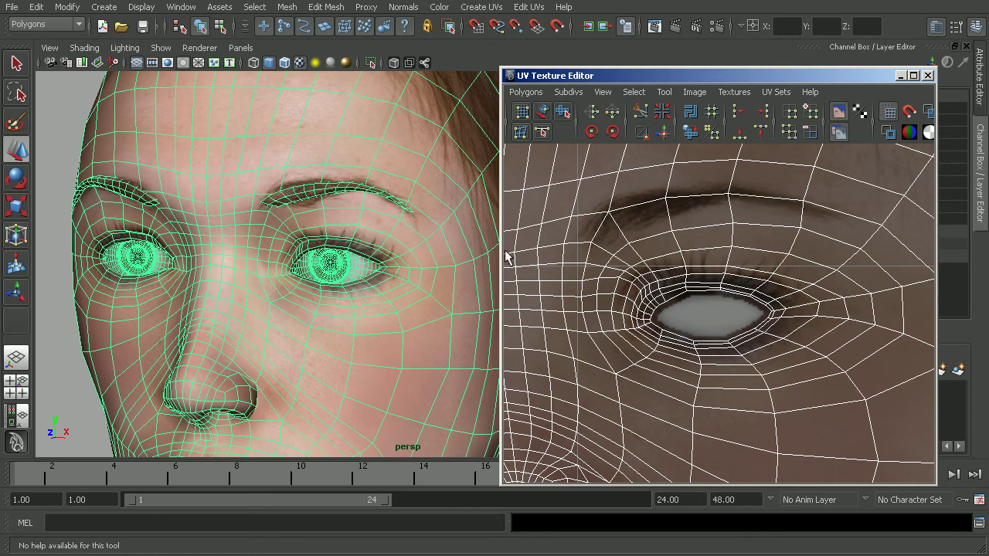
alt+right_drag(358, 299, 365, 317)
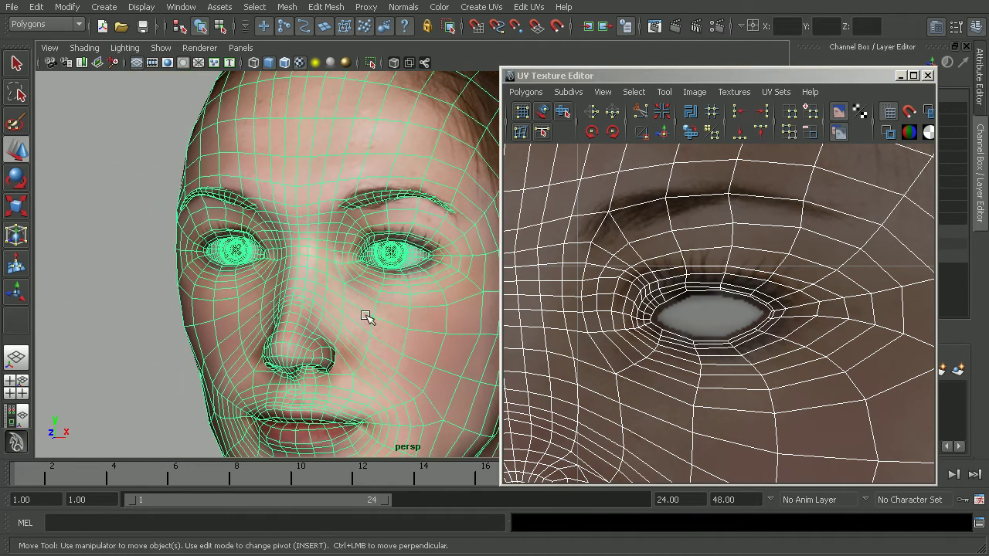
alt+drag(365, 317, 282, 293)
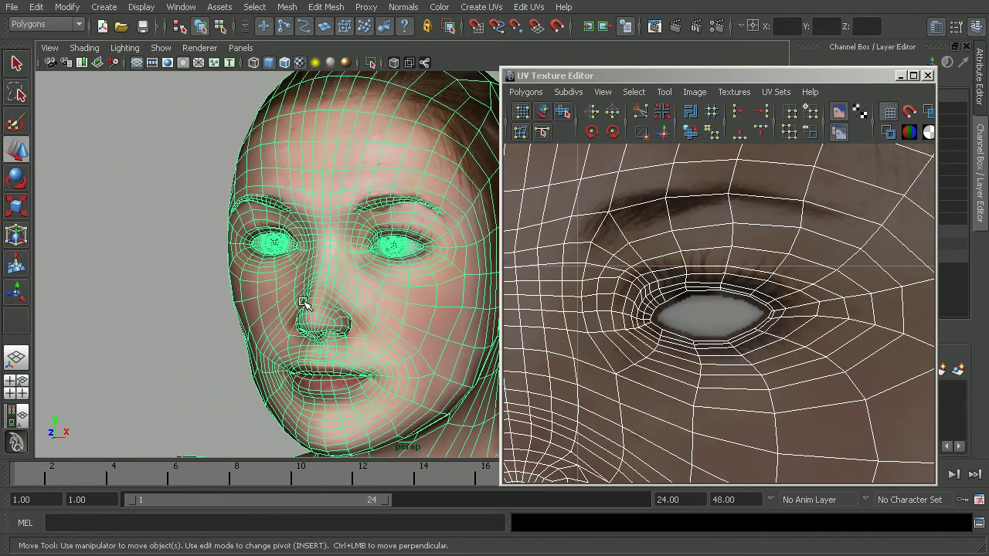